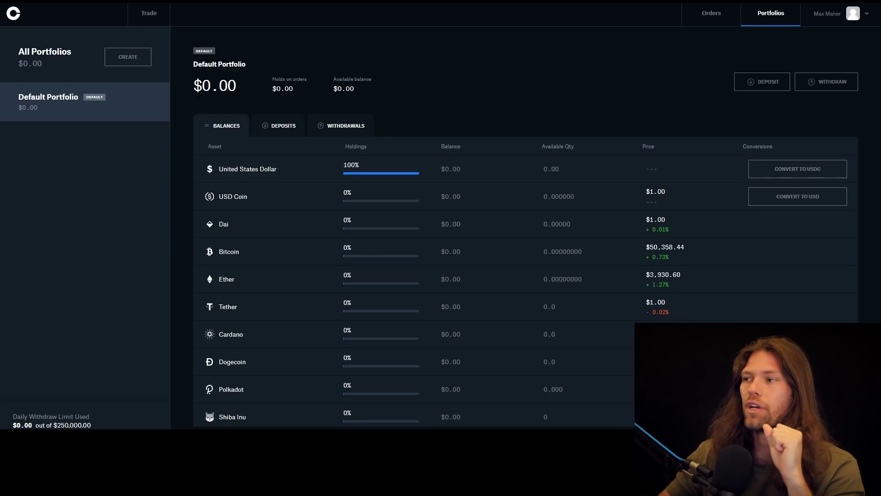
# Step: Review the deposit methods available for USD in the default portfolio, and close the deposit dialog
pyautogui.click(770, 86)
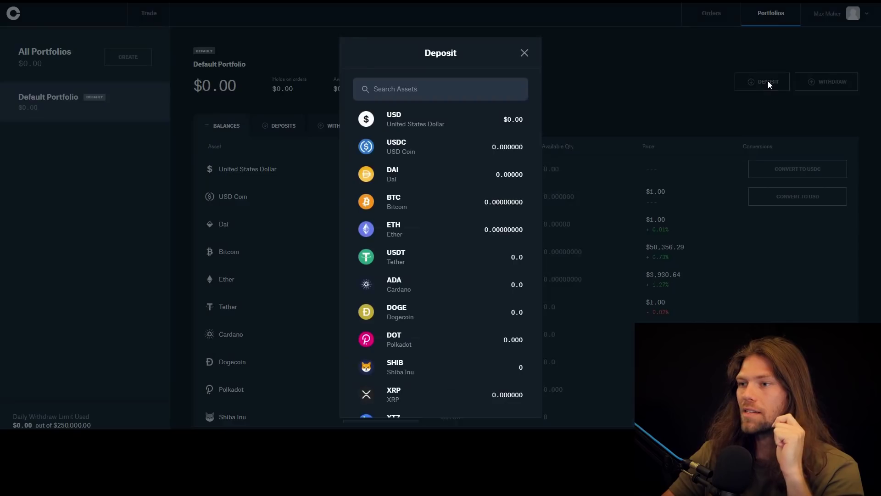
pyautogui.click(399, 121)
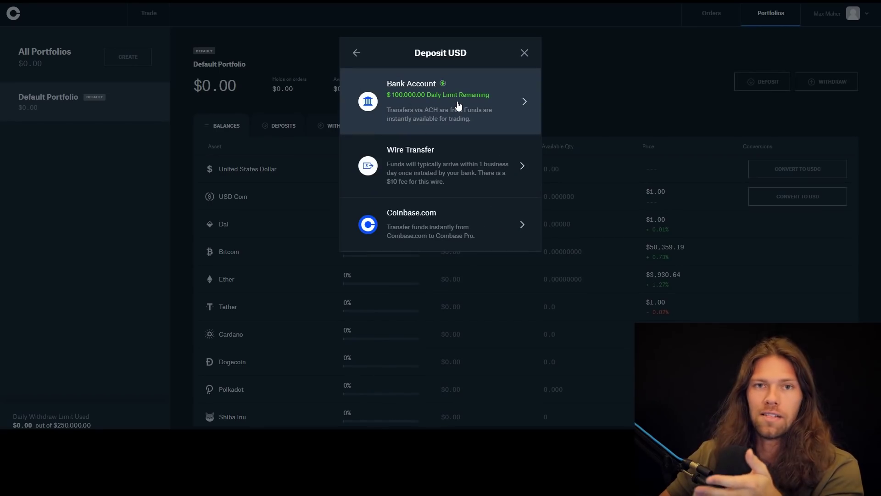
pyautogui.click(524, 53)
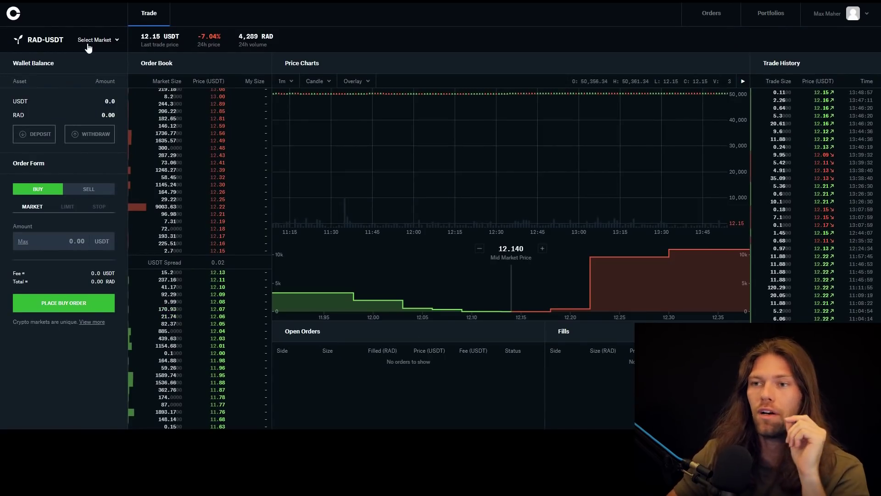
# Step: Switch the trading market to BTC-USD and enter 1000 USD as the market buy order amount
pyautogui.click(88, 45)
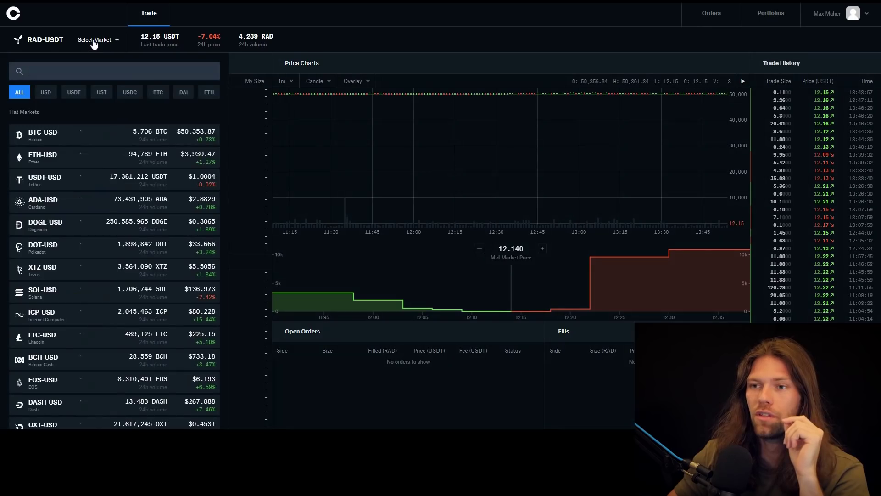
pyautogui.click(65, 143)
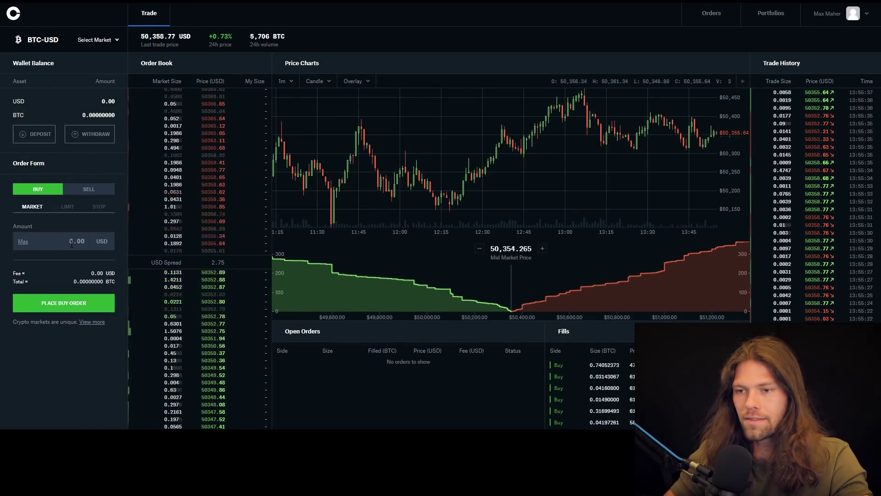
pyautogui.click(71, 245)
pyautogui.write('1000')
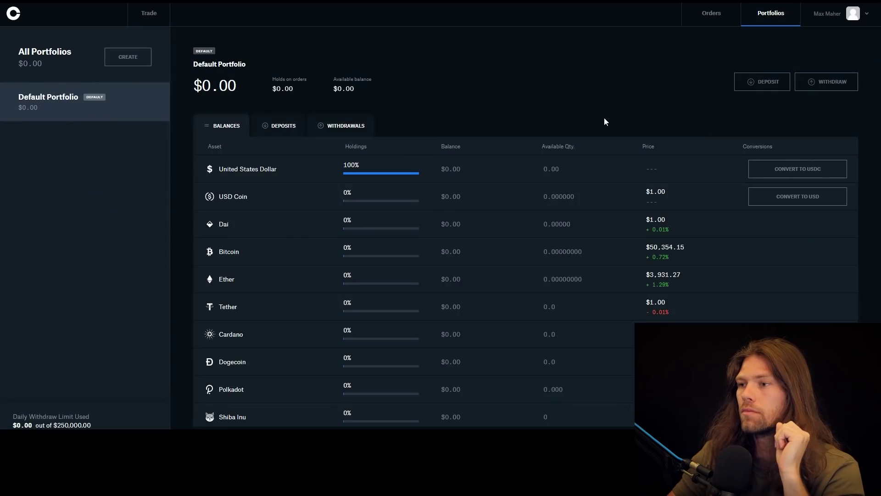
# Step: Start a BTC withdrawal from the default portfolio with a crypto address as the destination
pyautogui.click(824, 83)
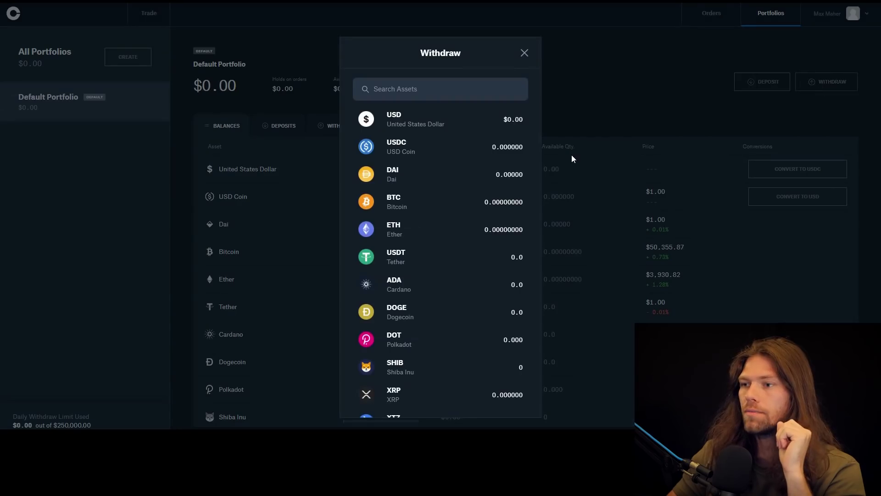
pyautogui.click(410, 204)
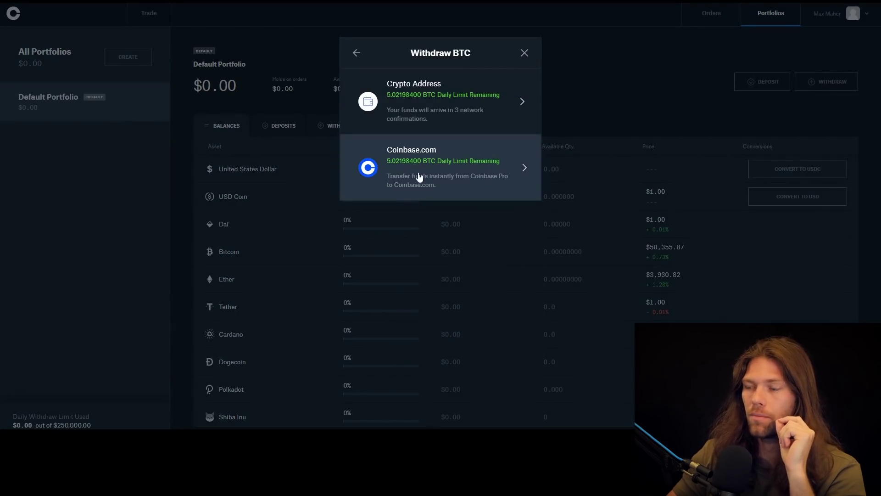
pyautogui.click(427, 110)
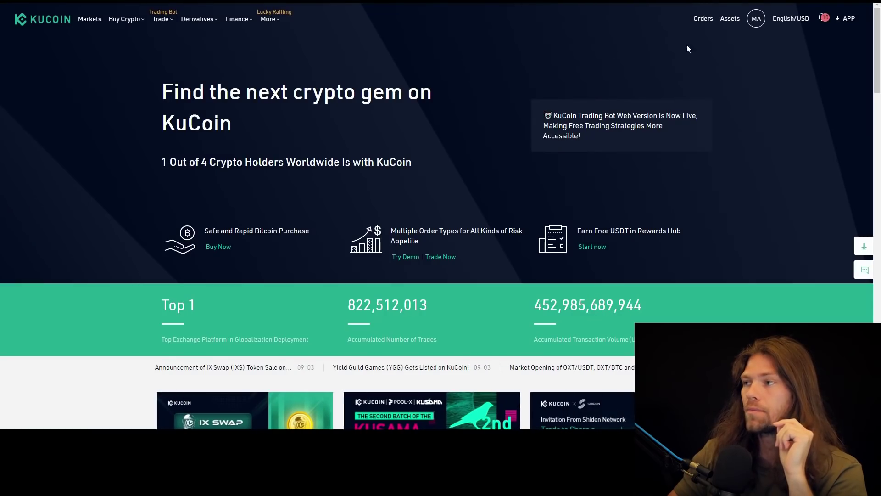
# Step: Switch to KuCoin, open the main account's deposit page for BTC and copy the Bitcoin wallet address
pyautogui.moveTo(730, 18)
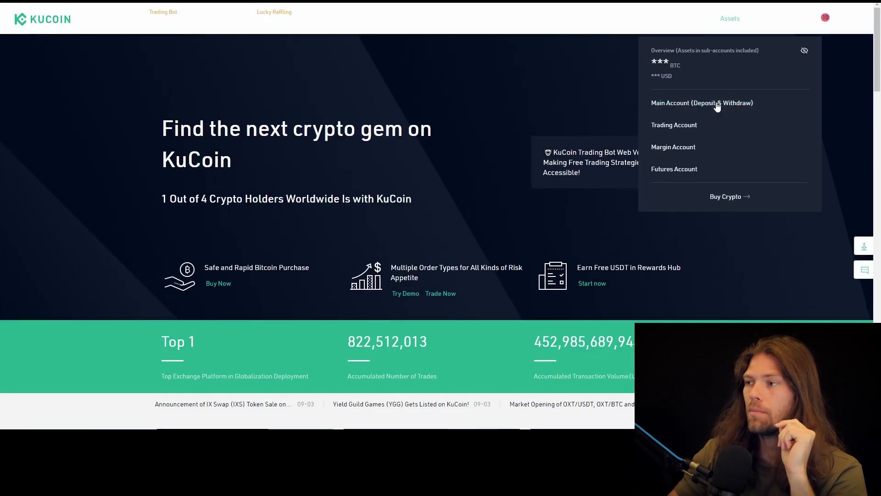
pyautogui.click(718, 104)
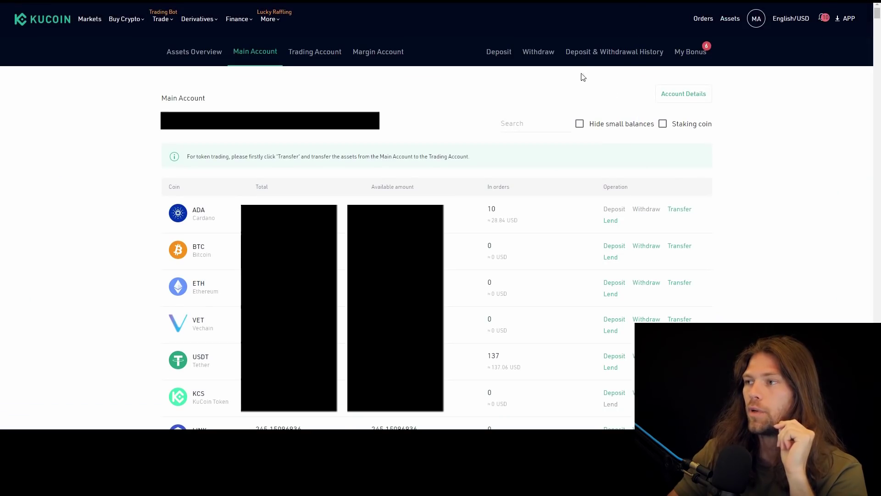
pyautogui.click(500, 54)
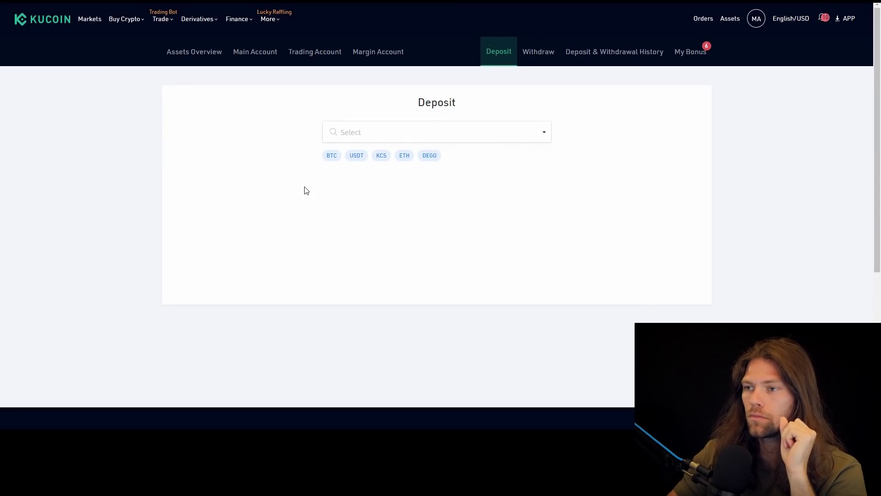
pyautogui.click(332, 158)
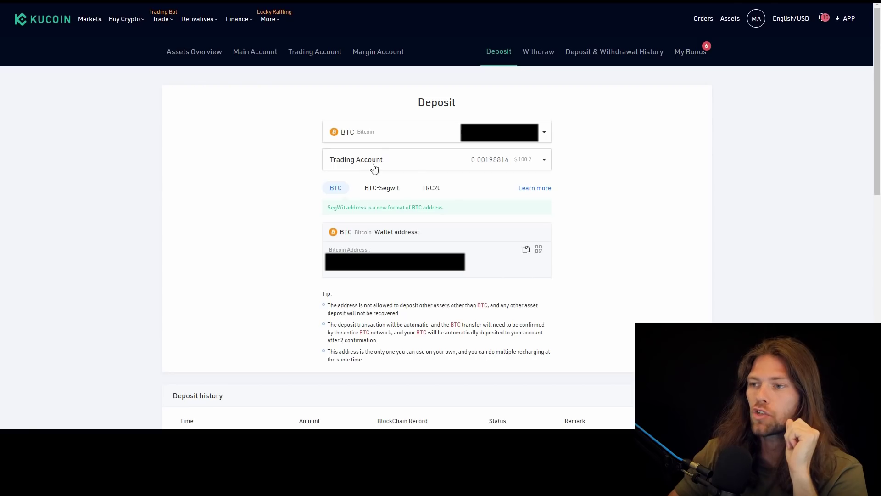
pyautogui.click(528, 252)
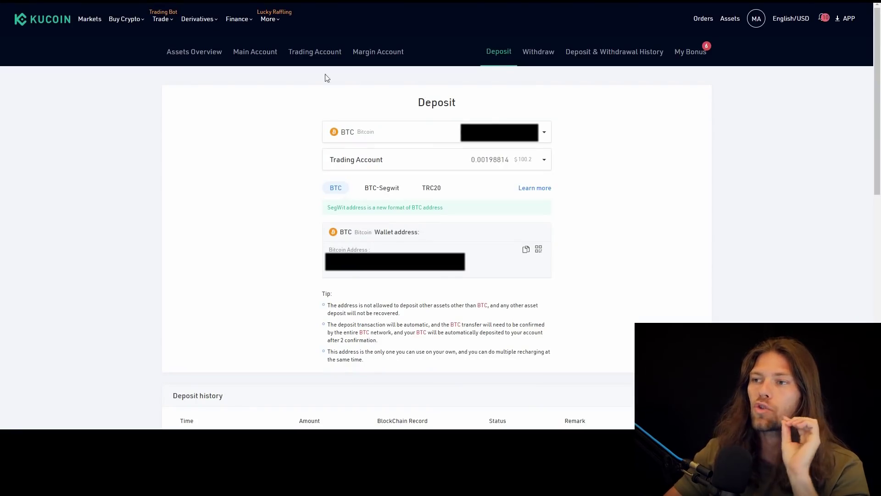
# Step: Visit the trading account, open spot trading for BTC/USDT and choose the Market order type
pyautogui.click(310, 59)
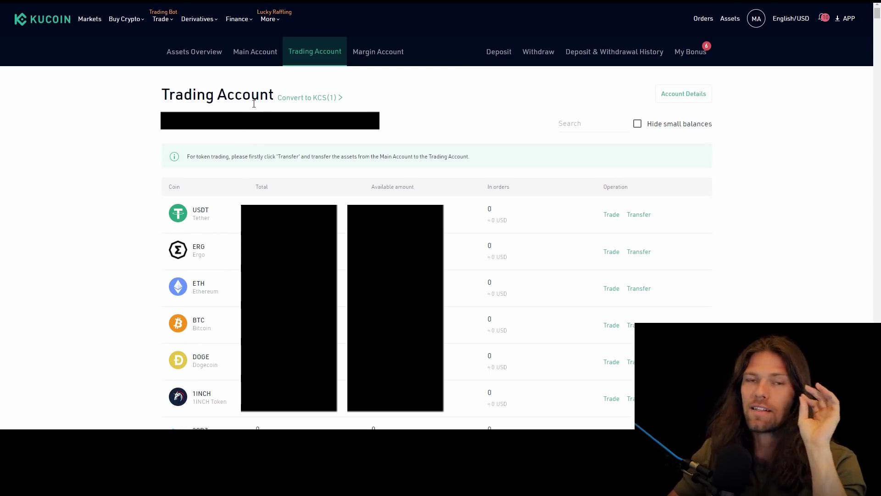
pyautogui.moveTo(163, 21)
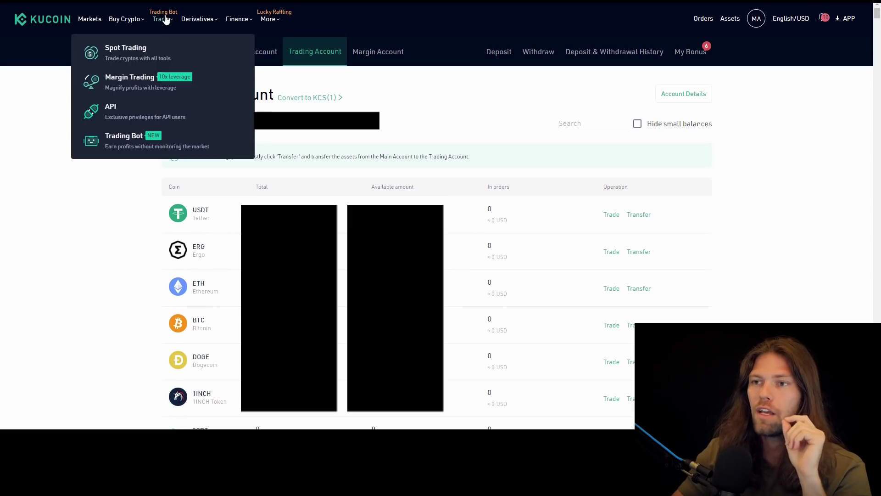
pyautogui.click(148, 52)
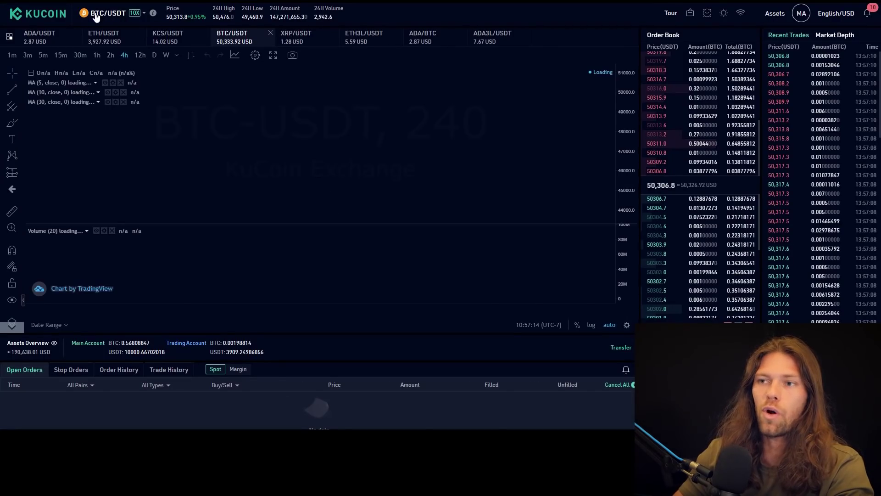
pyautogui.click(108, 18)
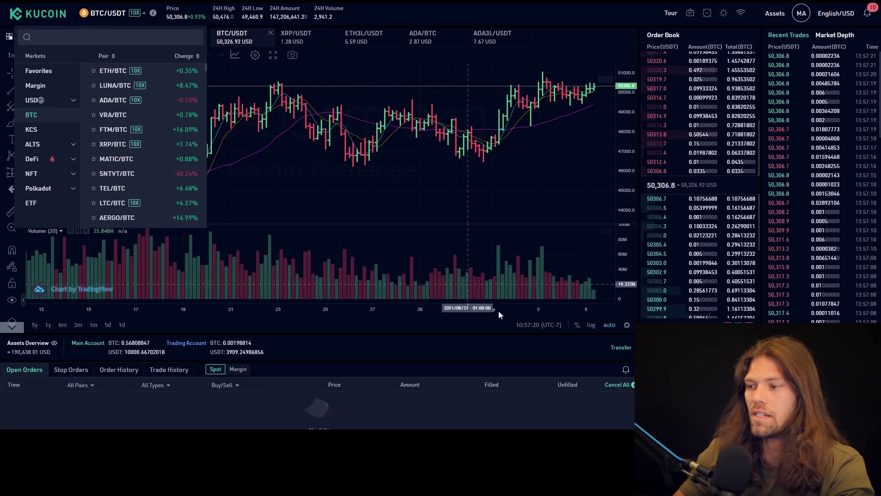
pyautogui.click(584, 354)
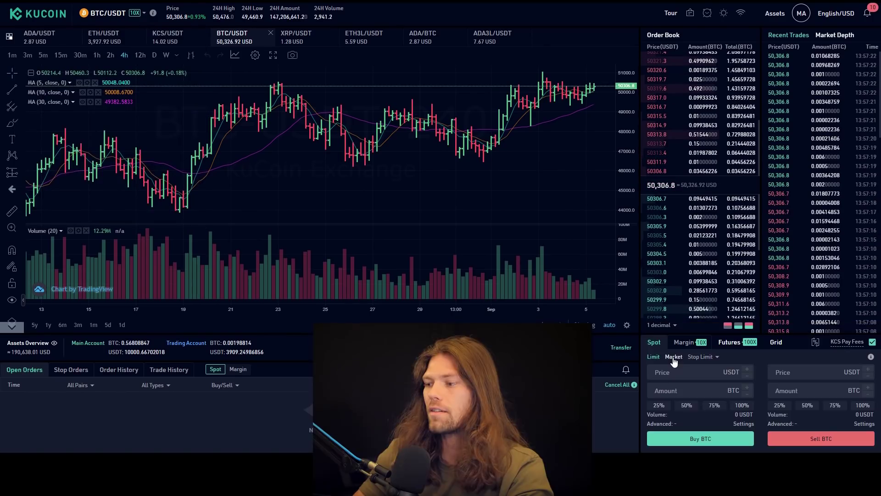
pyautogui.click(674, 358)
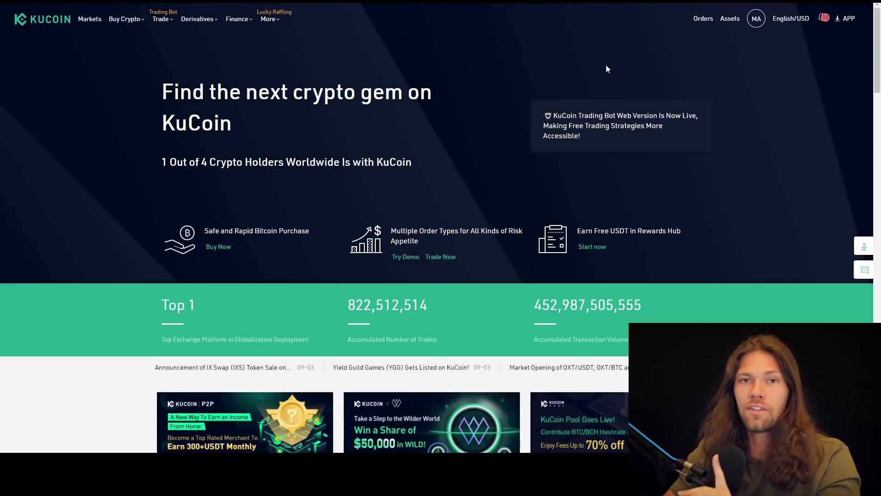
# Step: Open the KuCoin trading account from the home page and start a transfer of USDT
pyautogui.moveTo(725, 24)
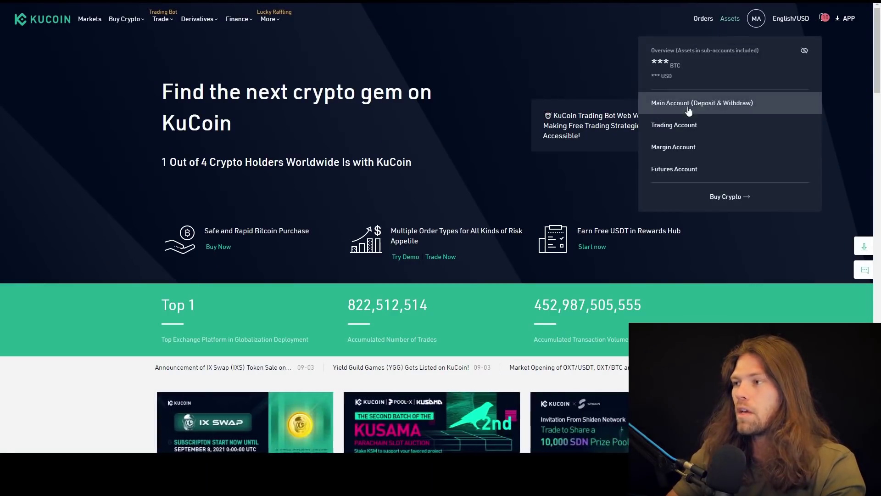
pyautogui.click(678, 129)
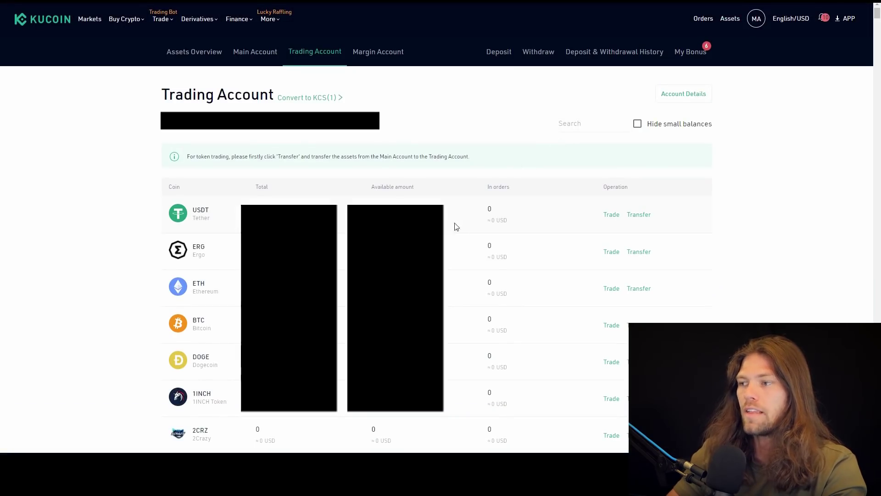
pyautogui.click(639, 216)
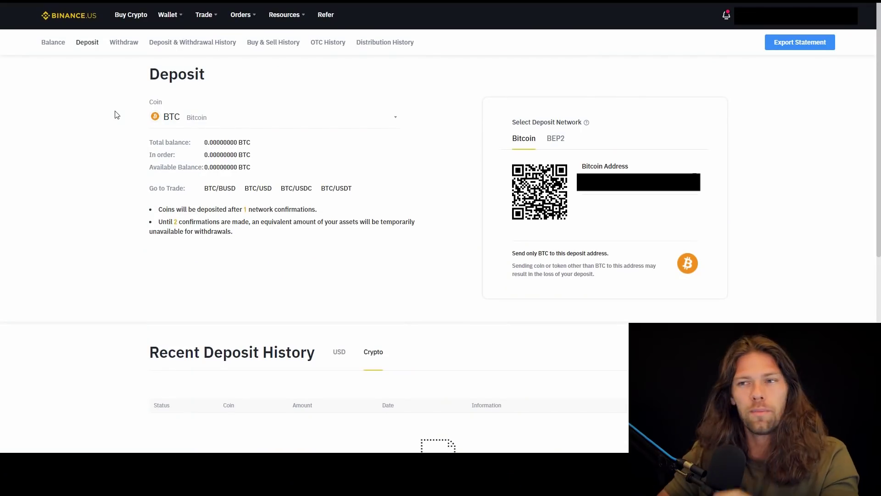
# Step: Switch to Binance.US, open the wallet's deposit page with USD as the coin, and check the amount and funding source fields
pyautogui.moveTo(173, 20)
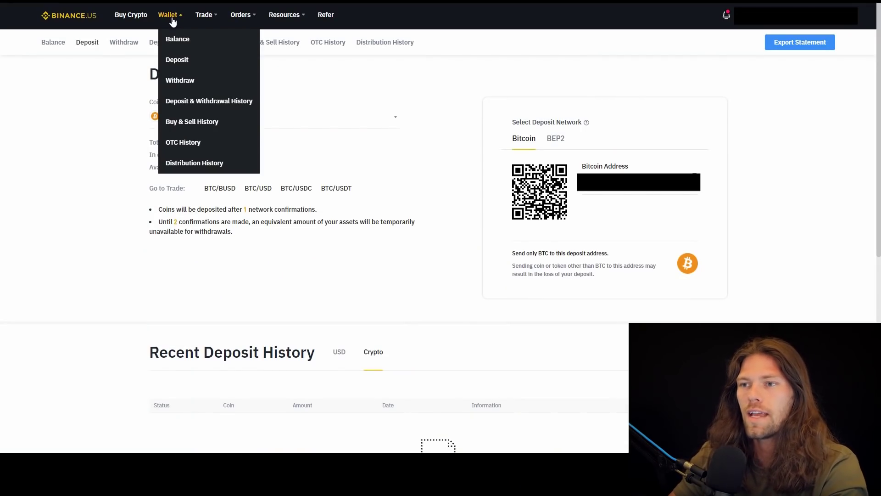
pyautogui.click(179, 61)
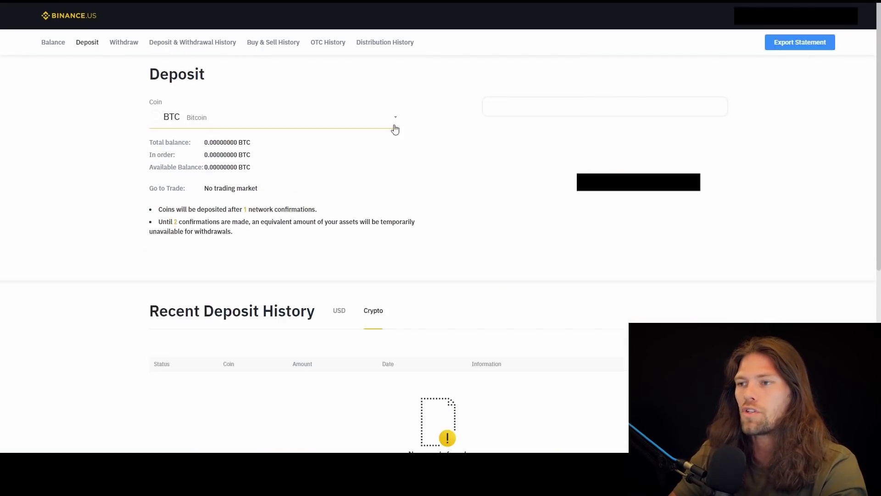
pyautogui.click(254, 120)
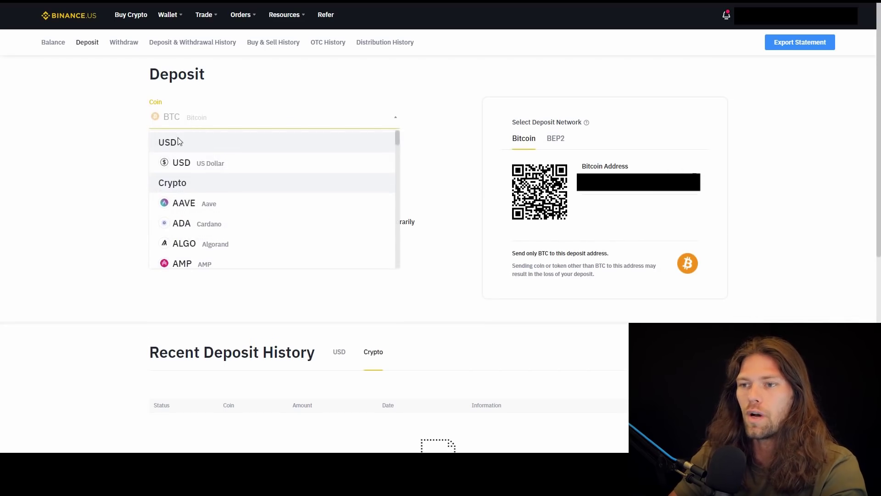
pyautogui.click(208, 165)
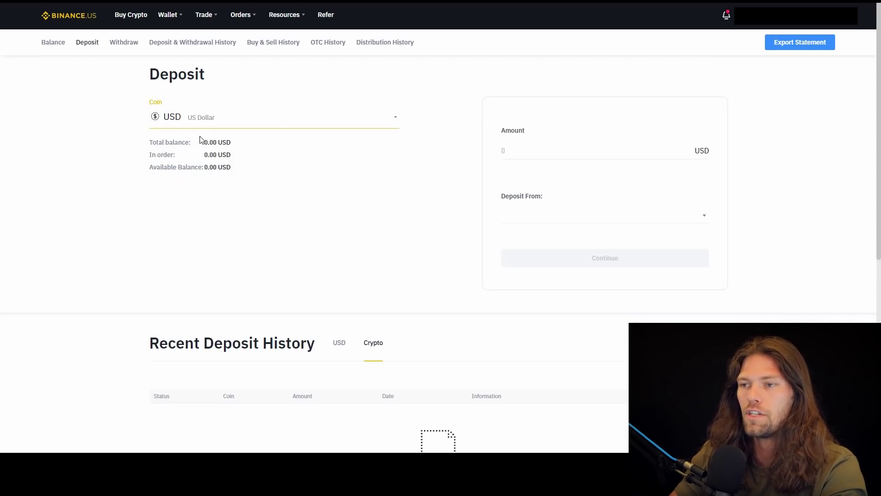
pyautogui.click(538, 159)
pyautogui.click(574, 221)
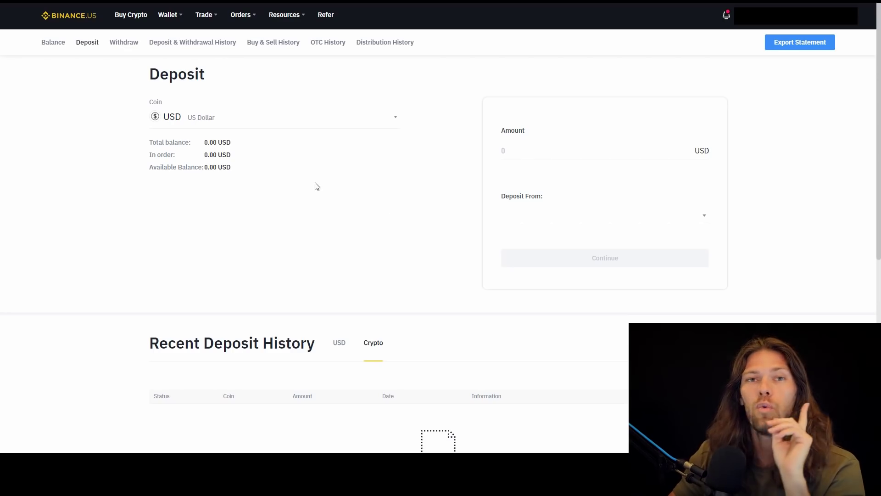
# Step: Set up a one-time crypto purchase of USDT for $1000
pyautogui.click(133, 16)
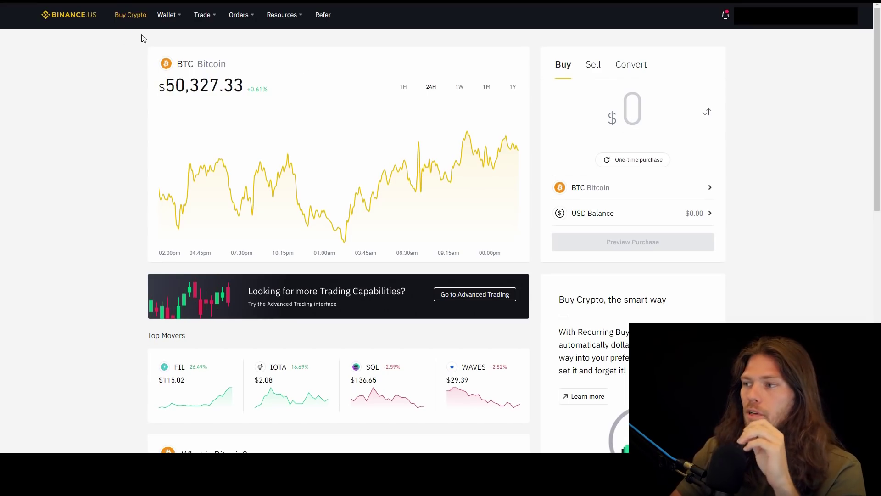
pyautogui.click(603, 190)
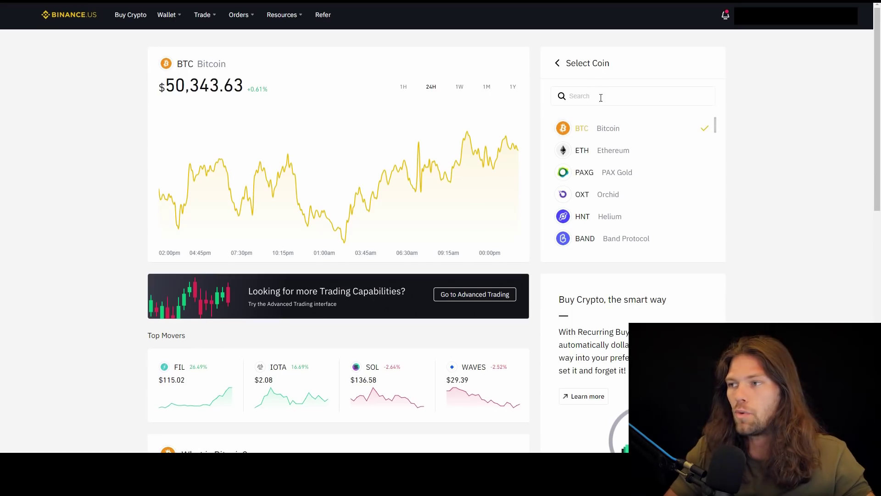
pyautogui.write('usdt')
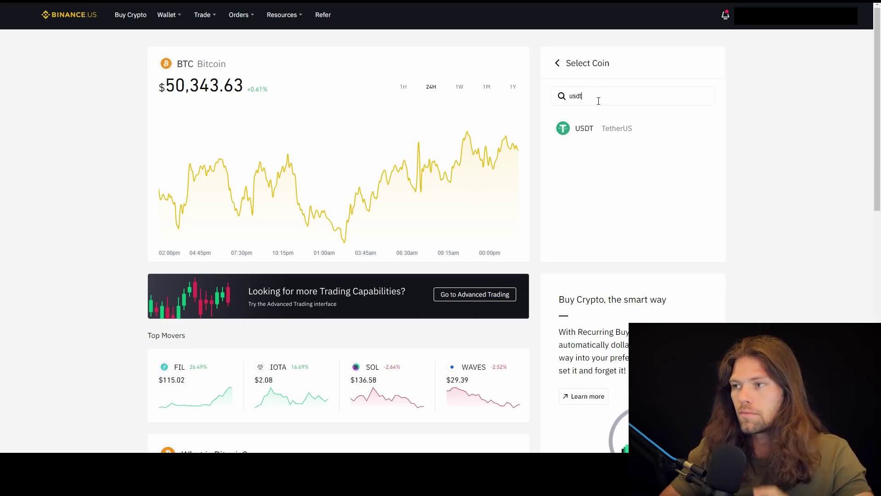
pyautogui.click(609, 132)
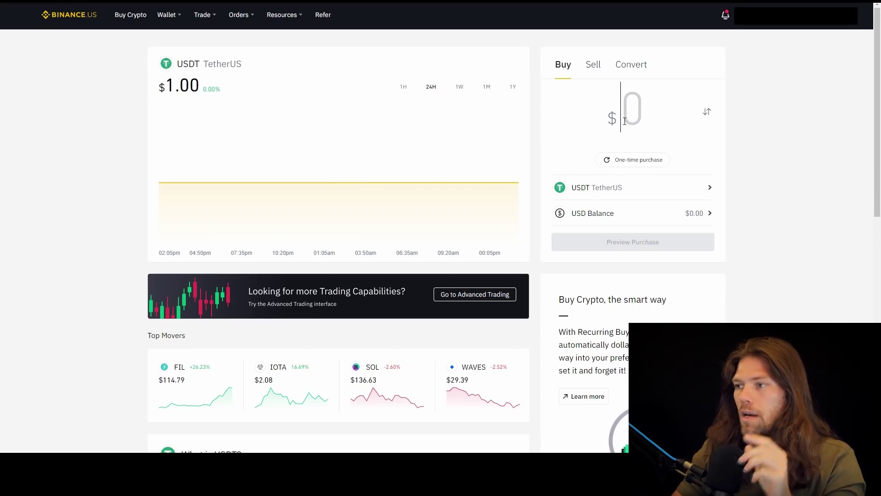
pyautogui.write('1000')
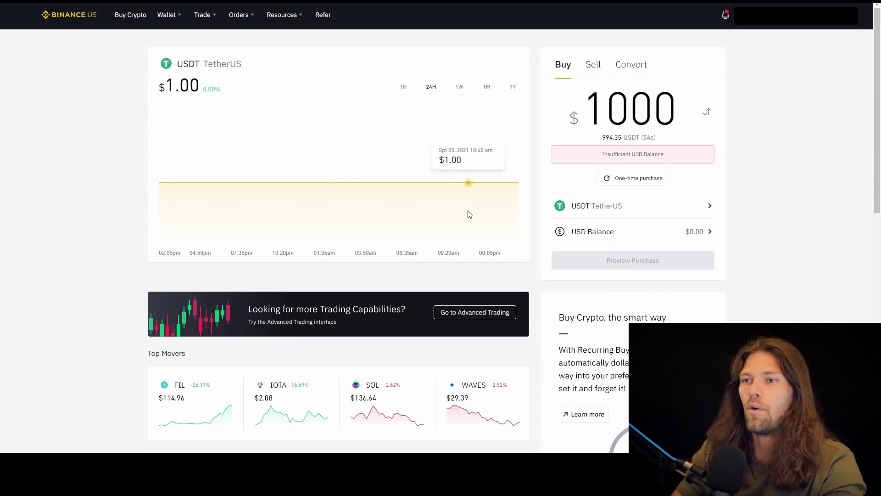
# Step: Open the Binance.US wallet's withdrawal page and select USDT (TetherUS) as the coin to withdraw
pyautogui.moveTo(166, 17)
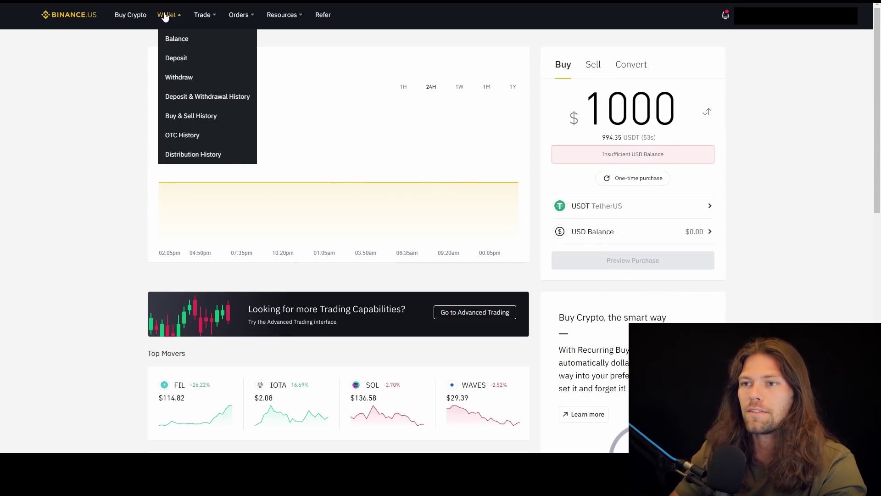
pyautogui.click(193, 78)
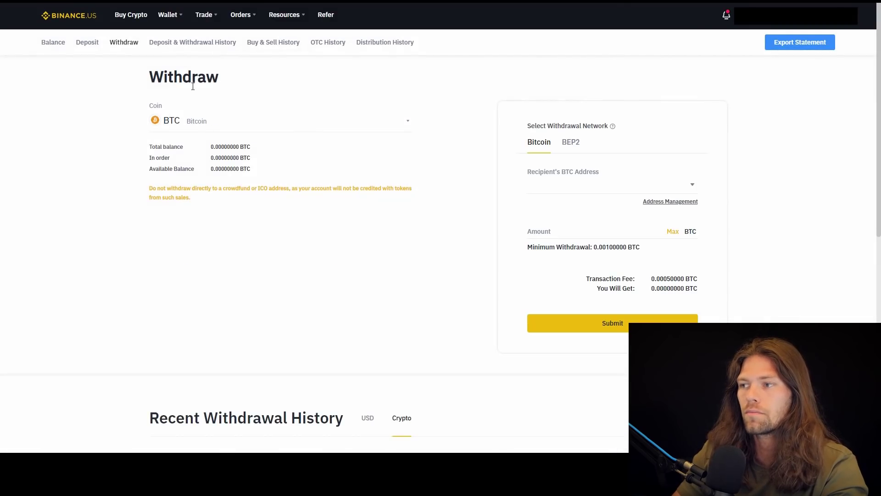
pyautogui.click(317, 124)
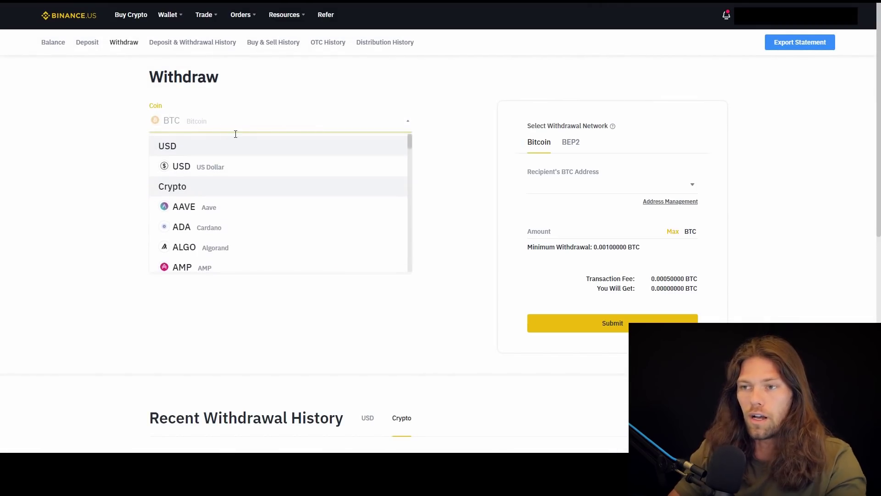
pyautogui.write('usdt')
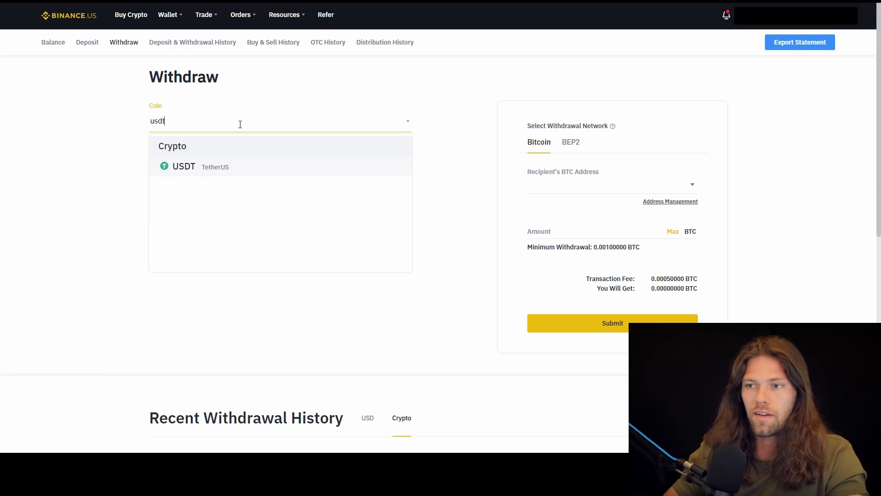
pyautogui.click(229, 168)
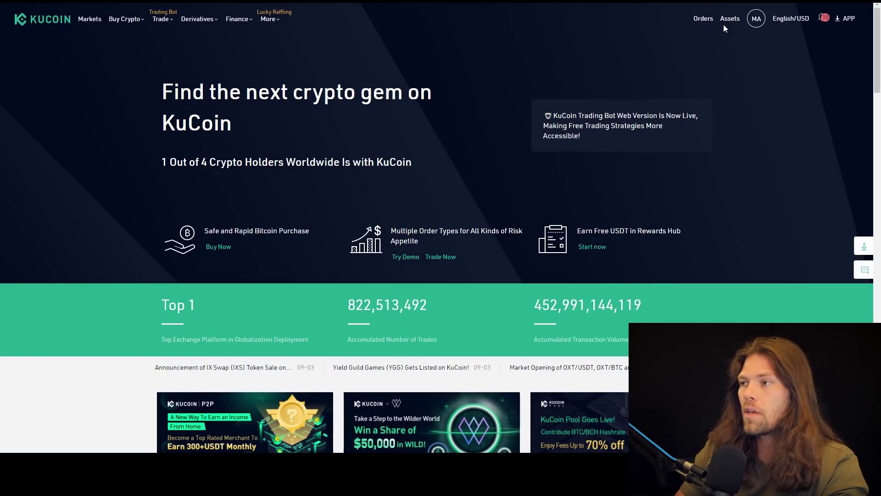
# Step: Switch to KuCoin, open the main account's deposit page for USDT and copy the ERC20 wallet address
pyautogui.moveTo(730, 27)
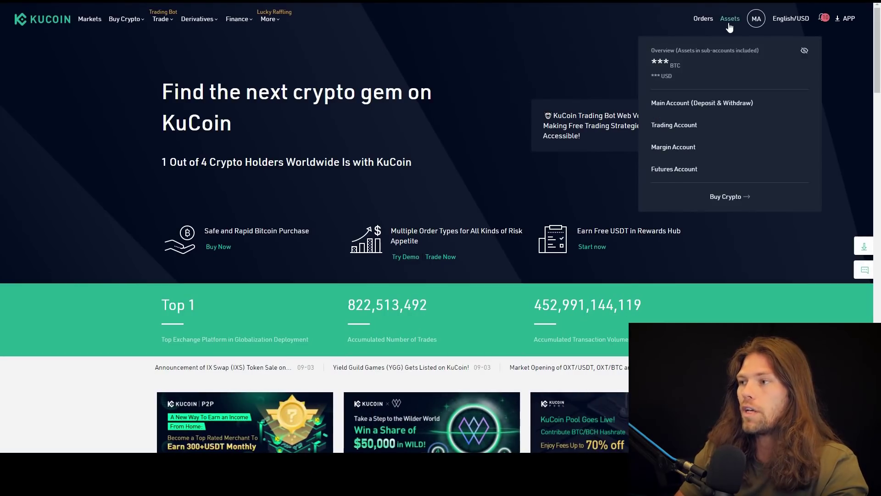
pyautogui.click(697, 107)
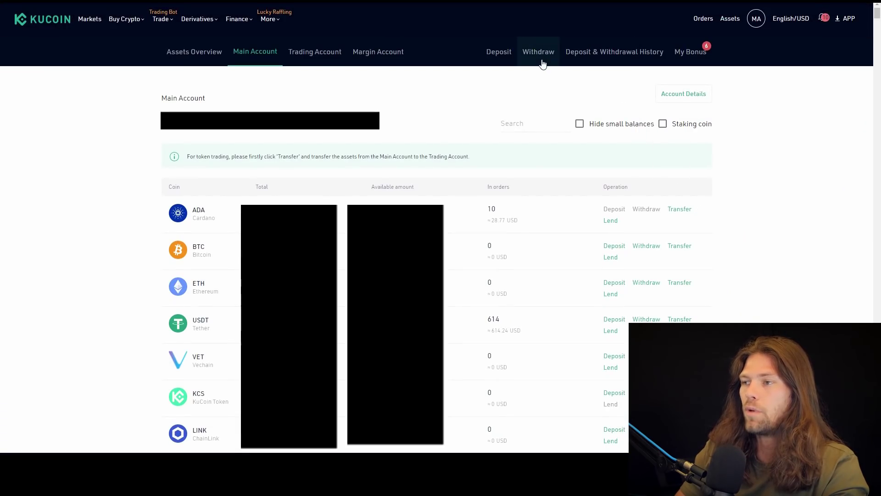
pyautogui.click(509, 53)
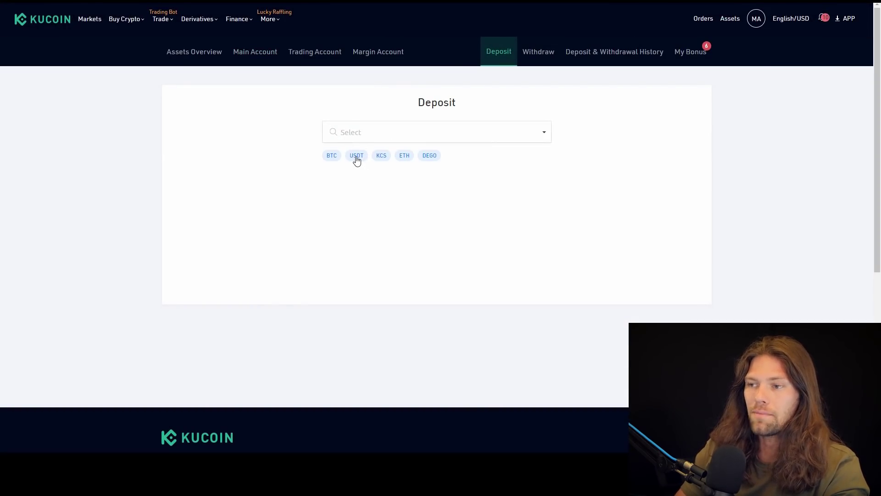
pyautogui.click(357, 157)
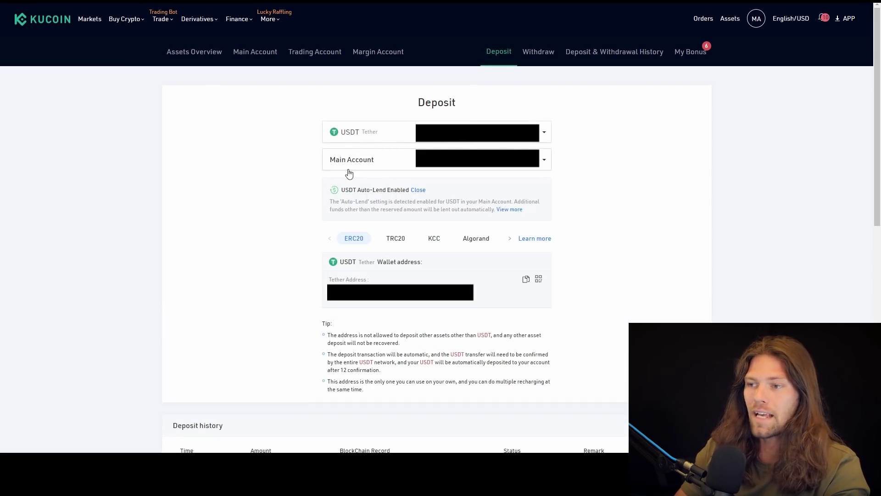
pyautogui.scroll(-1, 170, 181)
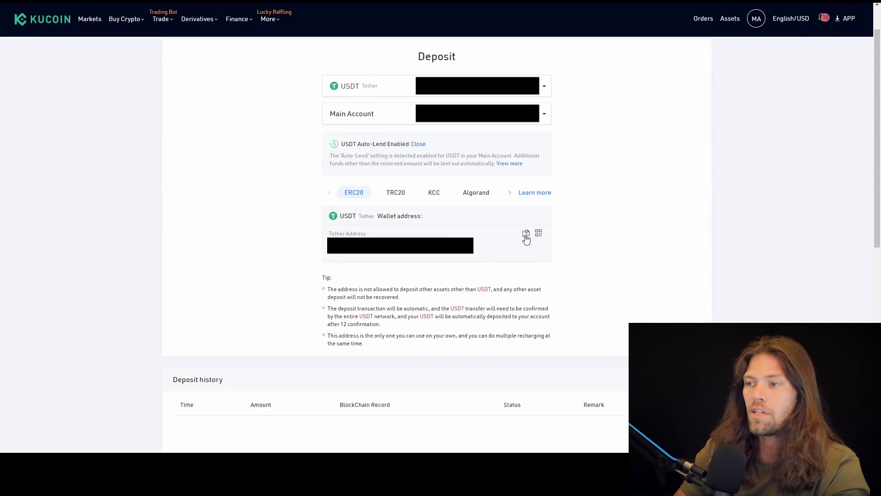
pyautogui.click(528, 236)
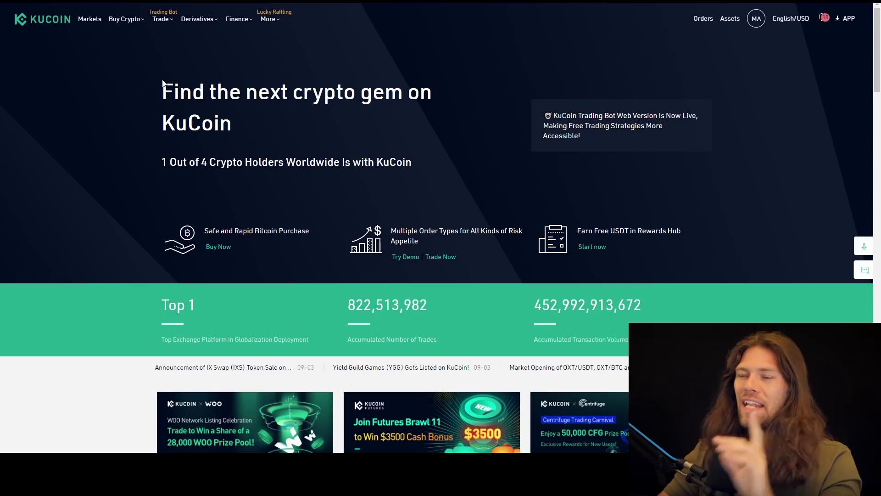
# Step: Open KuCoin's Crypto Lending page and switch on Auto-Lend for USDT to show its settings
pyautogui.moveTo(237, 21)
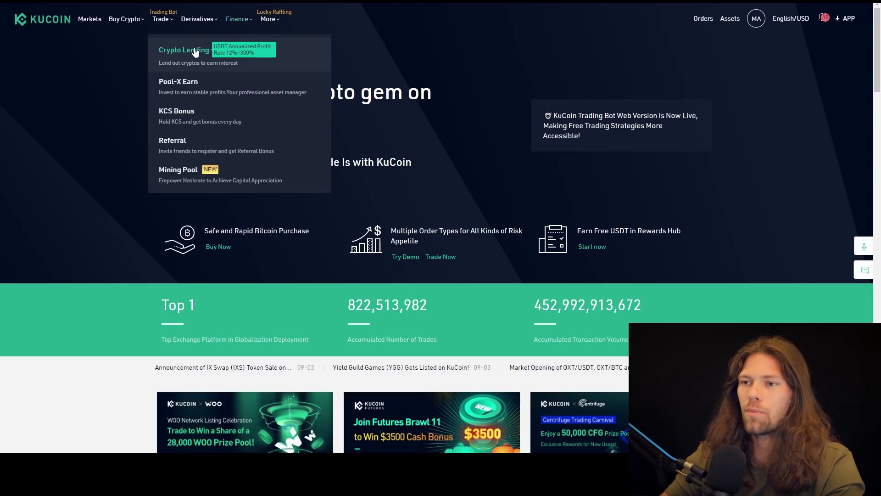
pyautogui.click(170, 51)
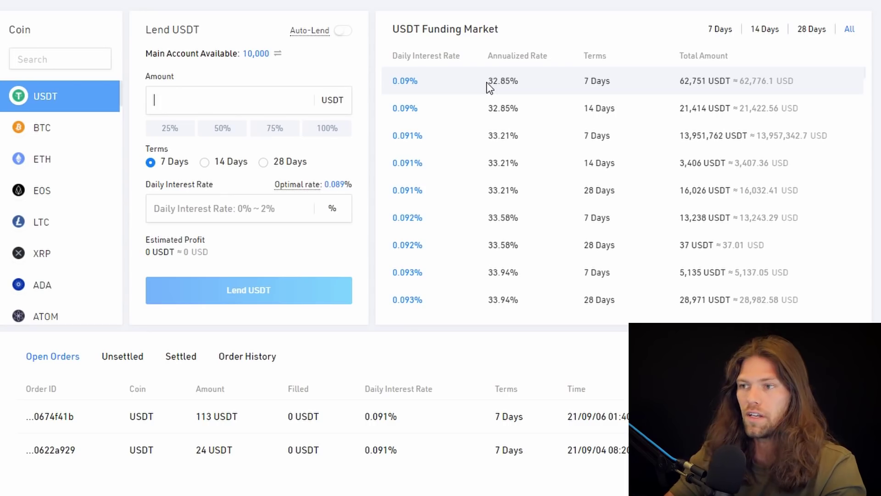
pyautogui.click(345, 32)
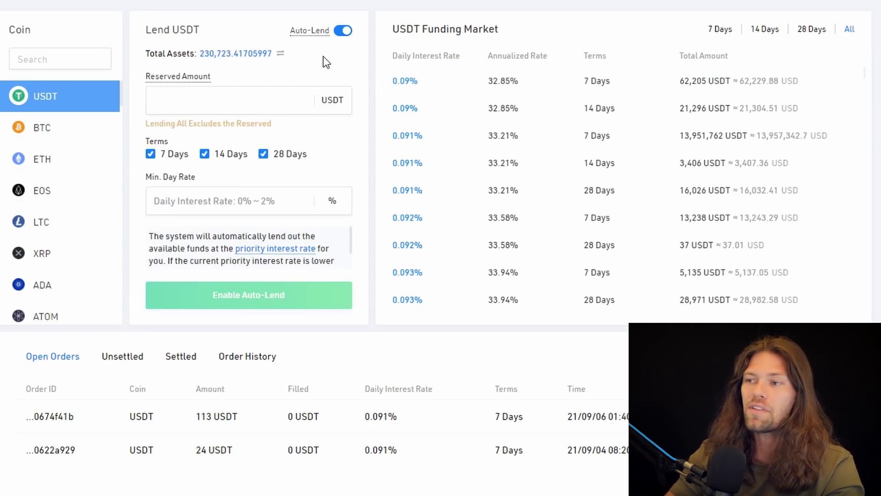